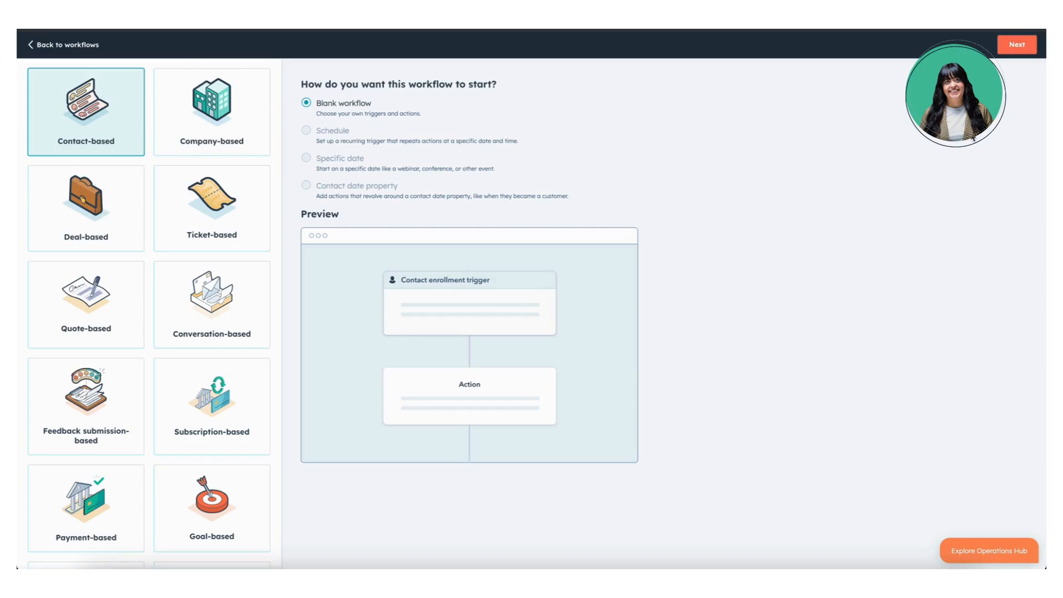
- Create a blank contact-based workflow and name it "Workflow basics"
left_click(1015, 46)
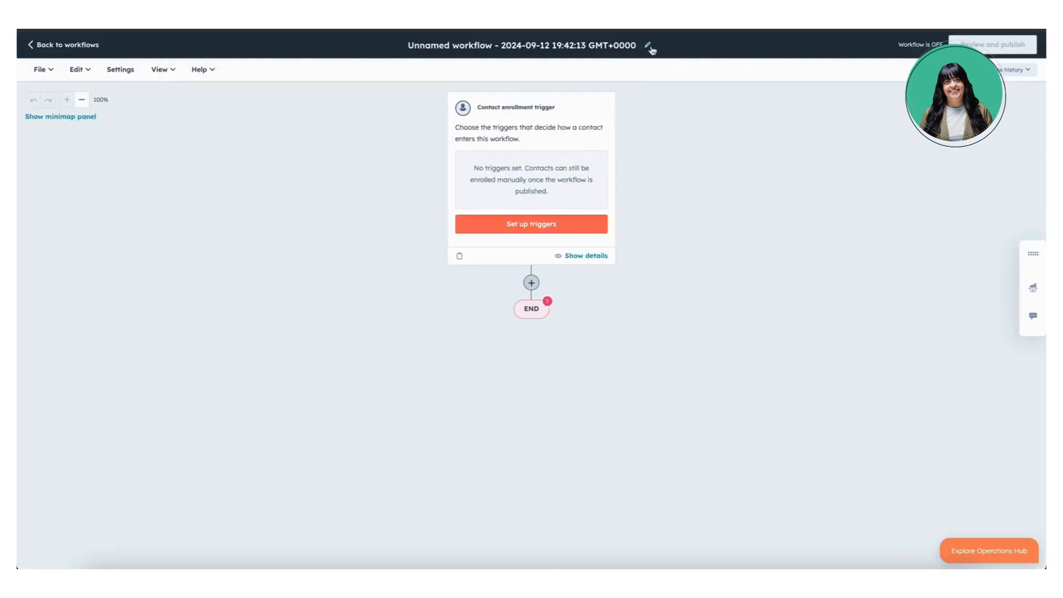
left_click(650, 48)
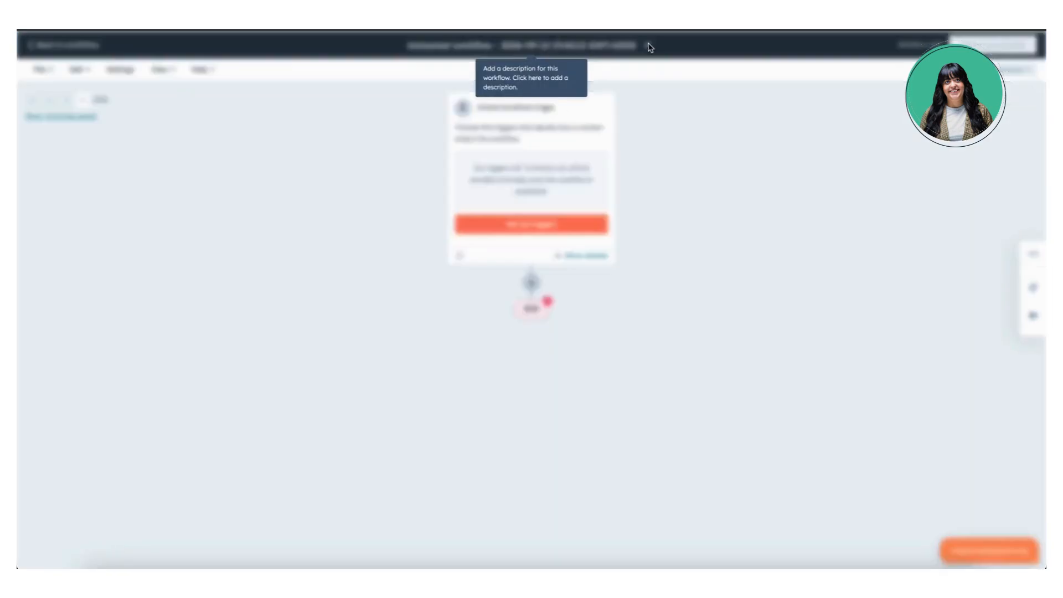
triple_click(579, 130)
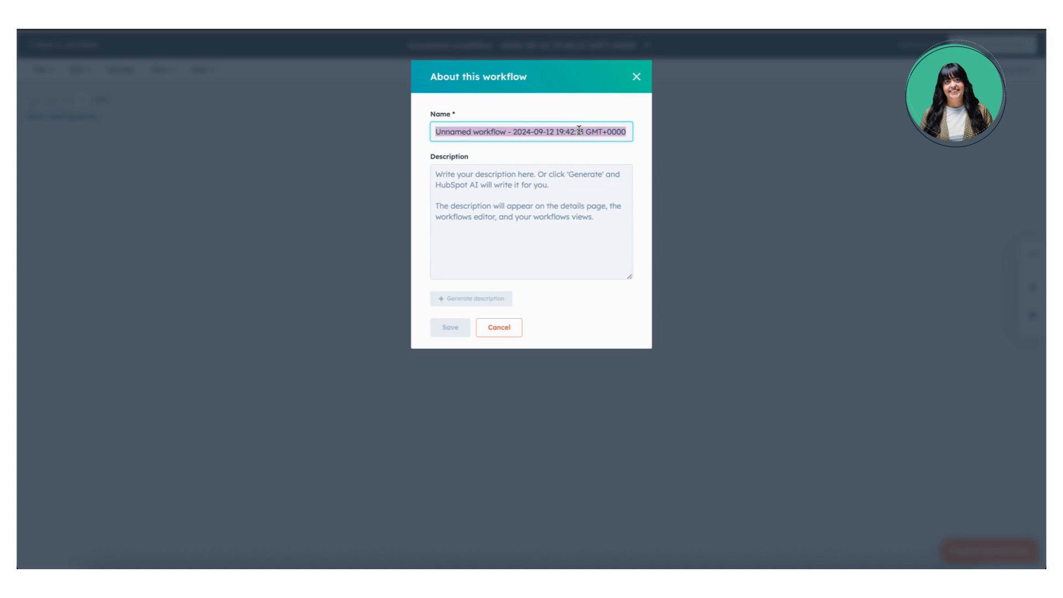
key("BackSpace")
type("Workflow basics")
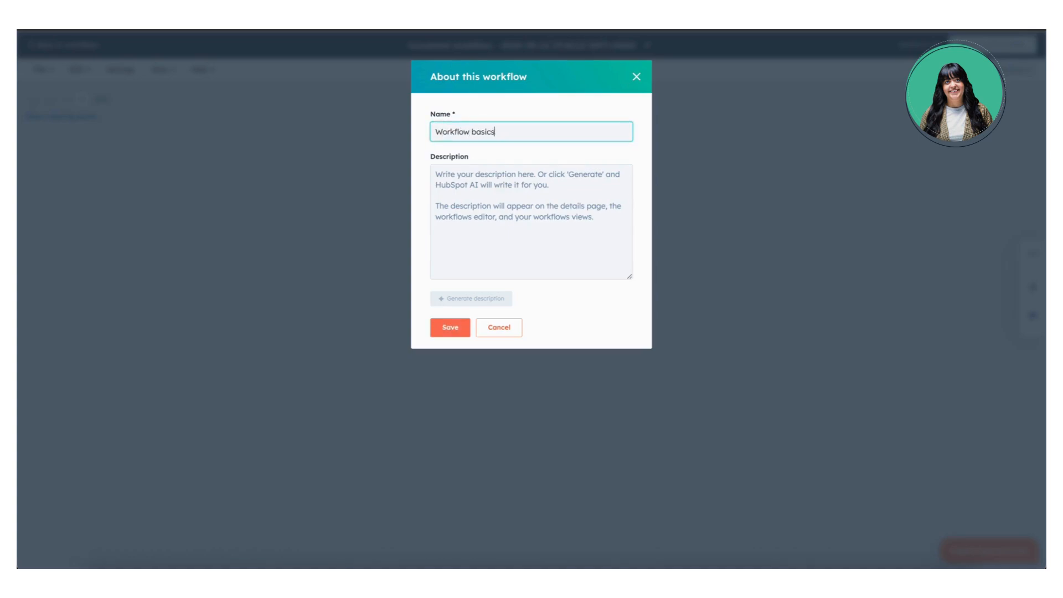
left_click(450, 327)
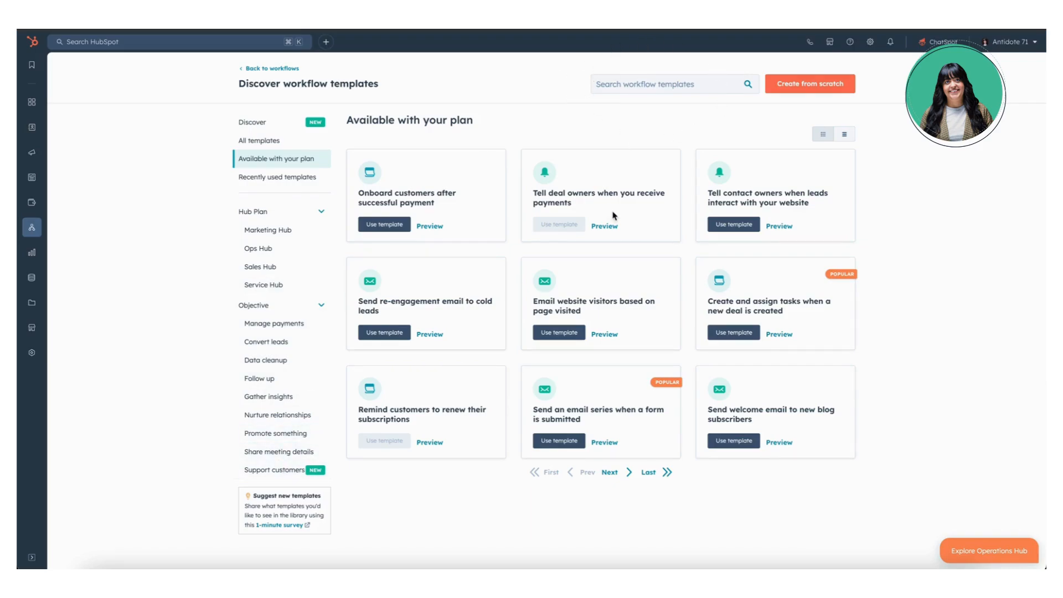
- Open the "Onboard customers after successful payment" template, look through its actions, and try to delete the internal email notification action
left_click(390, 224)
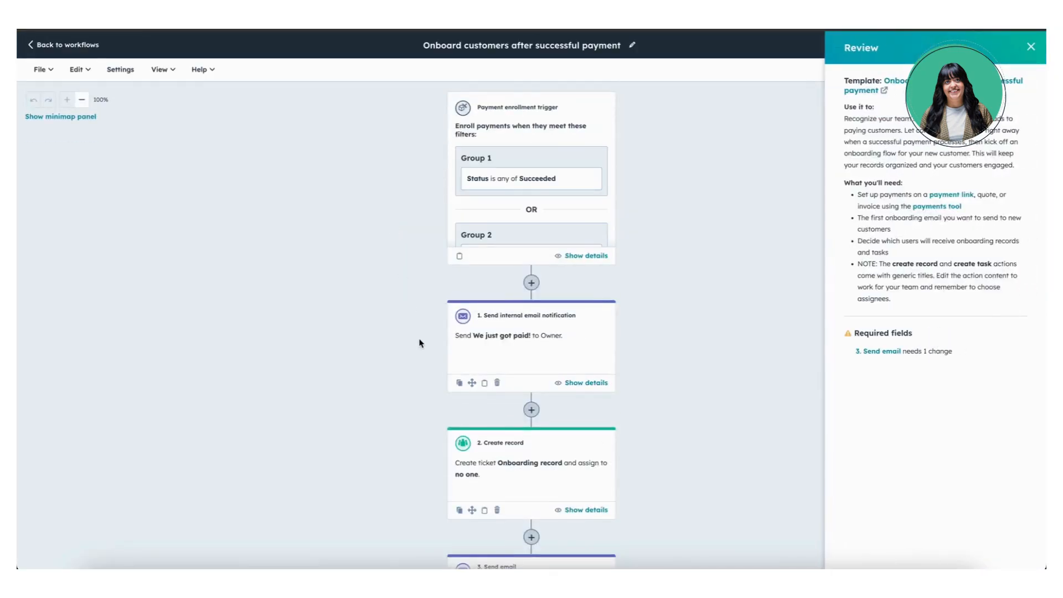
scroll(419, 343, "down", 6)
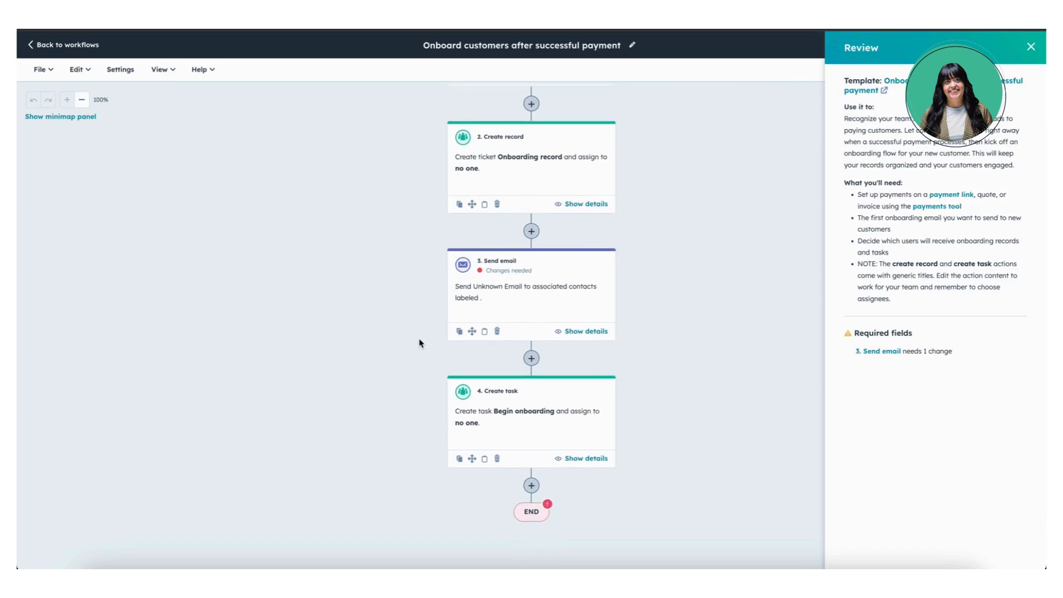
scroll(420, 338, "up", 5)
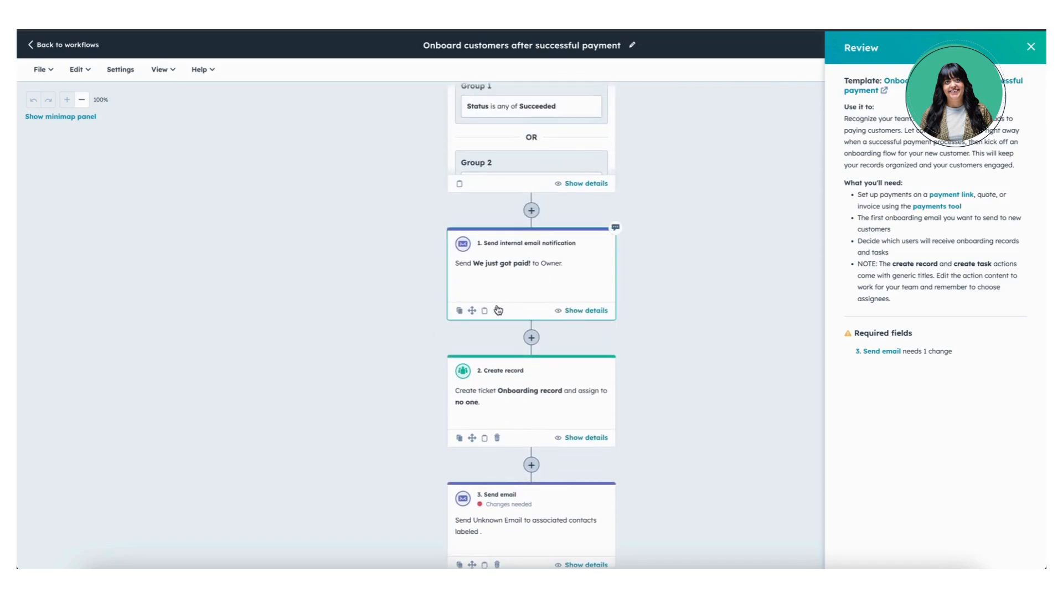
left_click(498, 311)
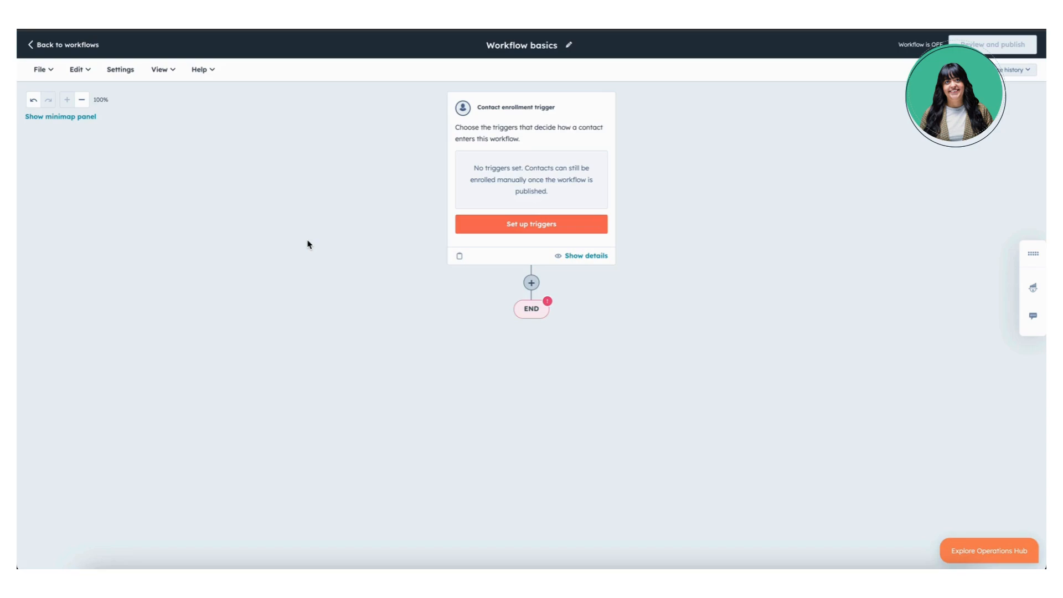
- Set a filter-based enrollment trigger for contacts who have opted into all of the Announcements email subscription, and allow contacts to re-enroll
left_click(492, 227)
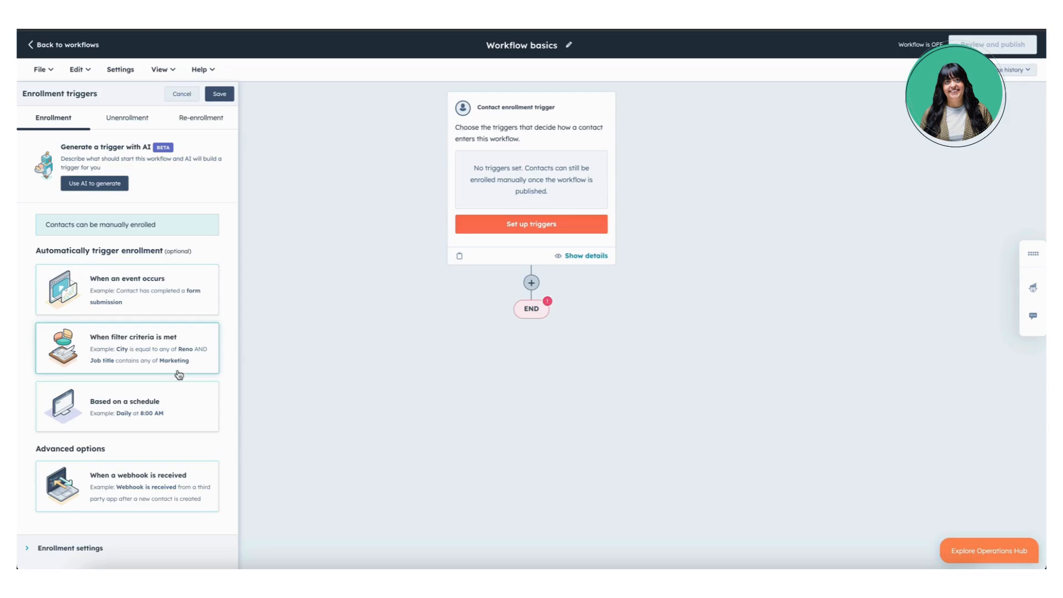
left_click(163, 354)
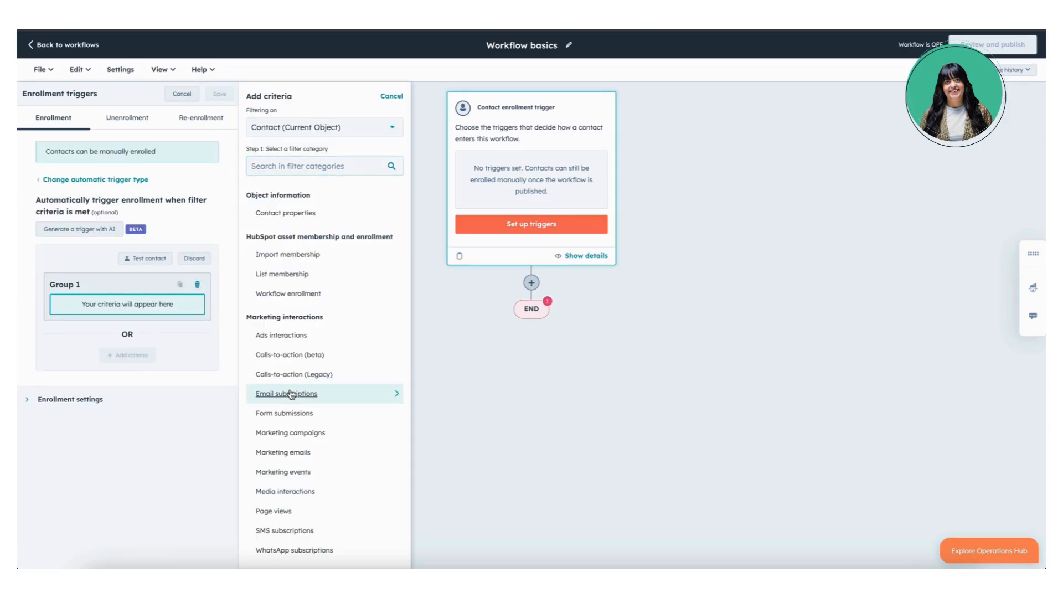
left_click(349, 393)
left_click(317, 161)
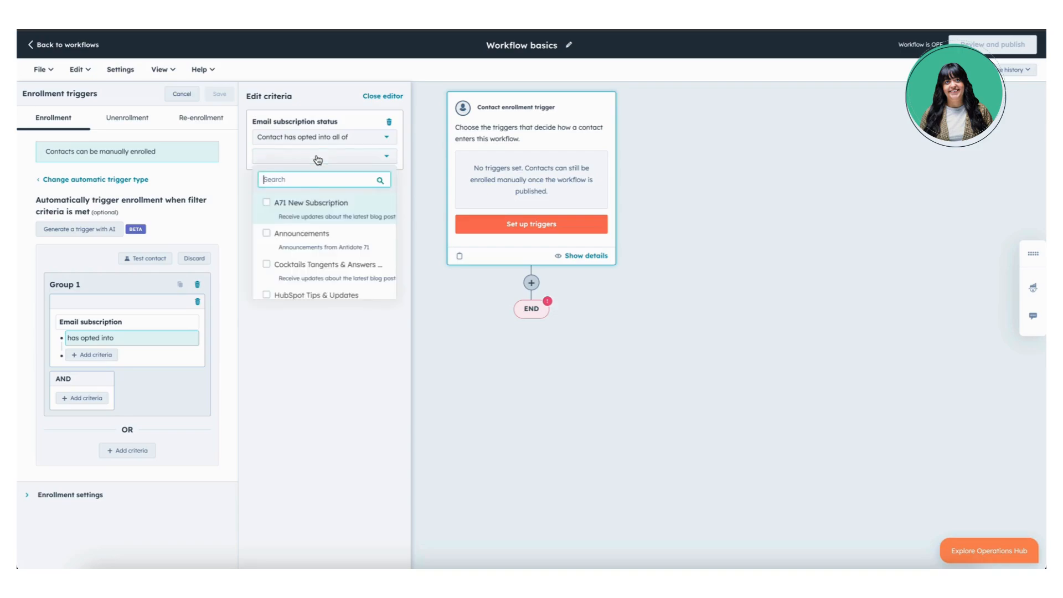
left_click(306, 235)
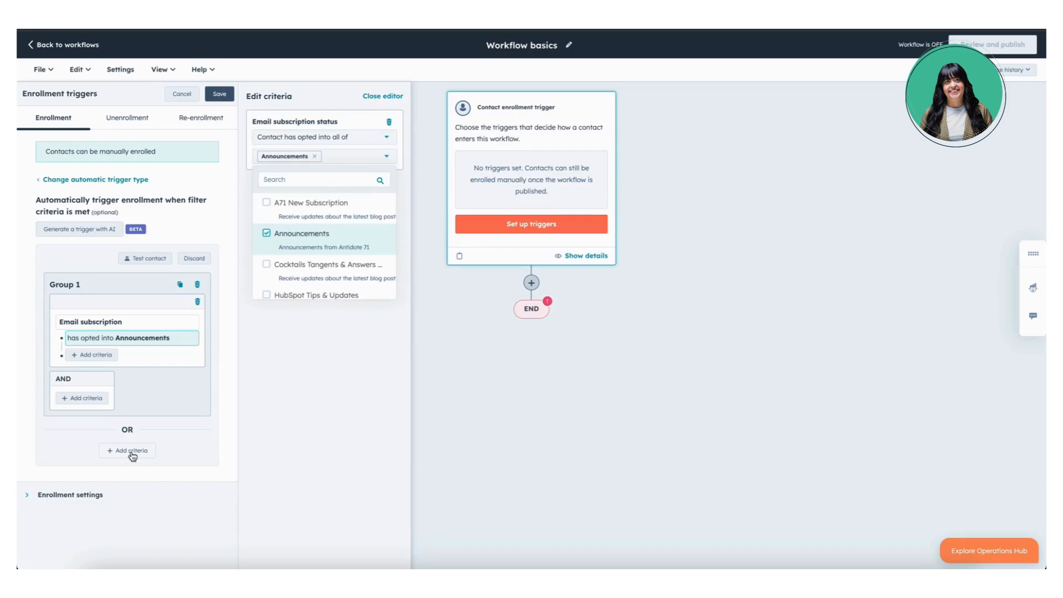
left_click(210, 123)
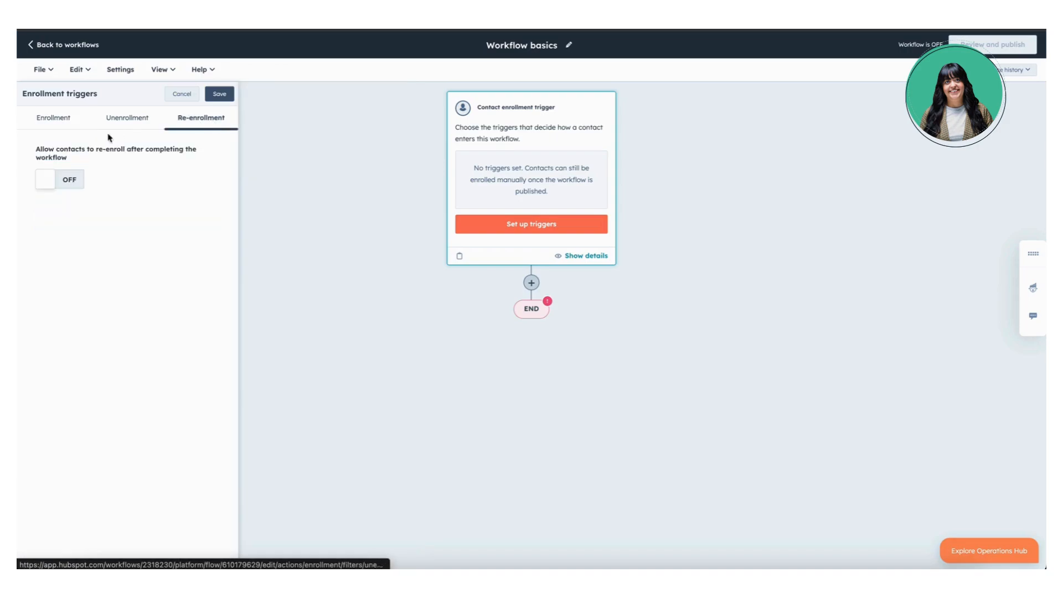
left_click(75, 184)
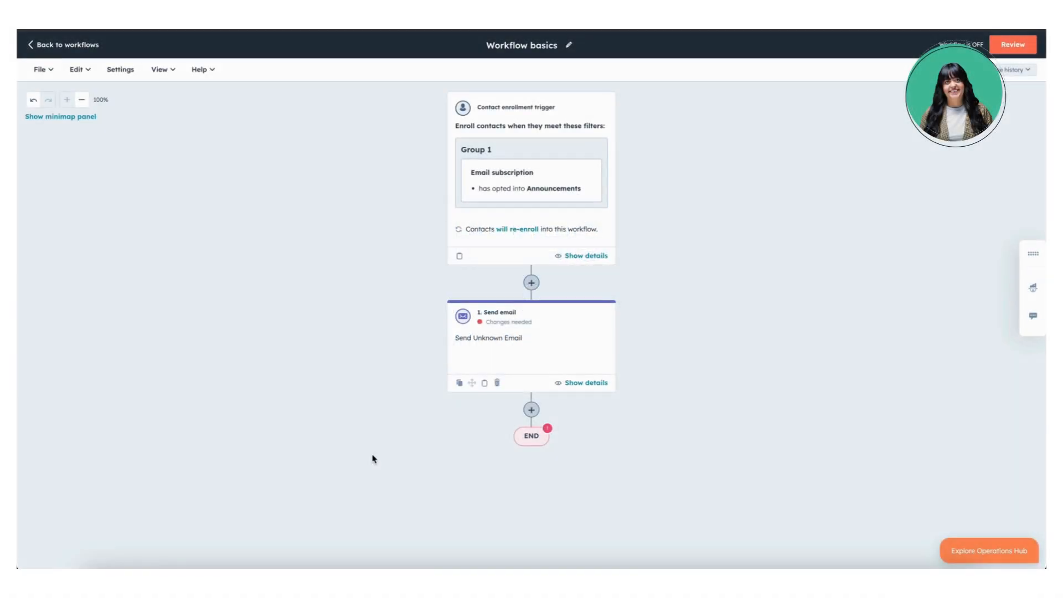
- Examine the Communications and Marketing actions that can follow the Send email action, and check that action's clone options
left_click(531, 410)
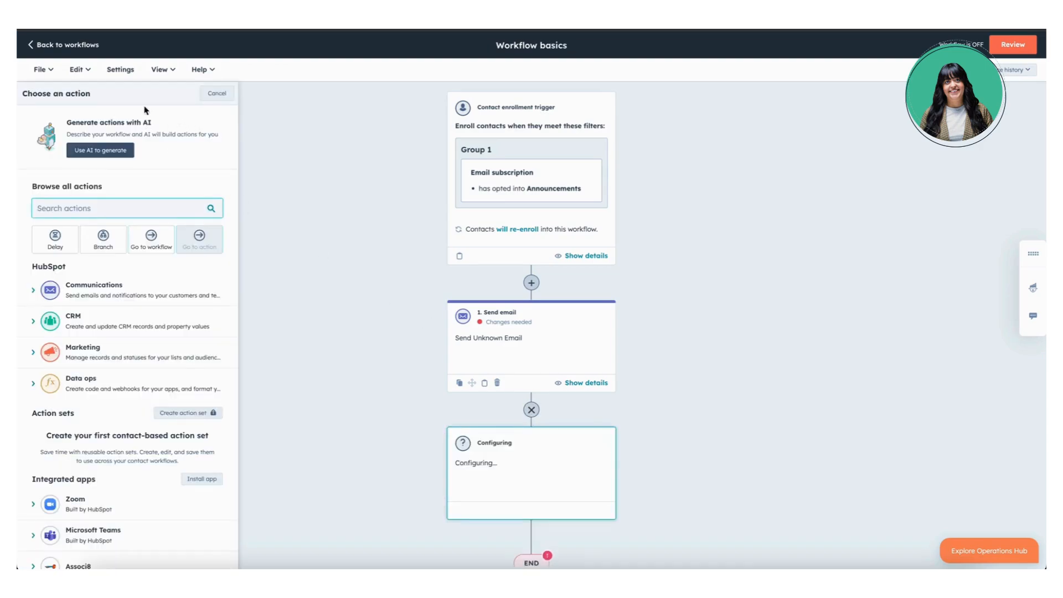
left_click(218, 102)
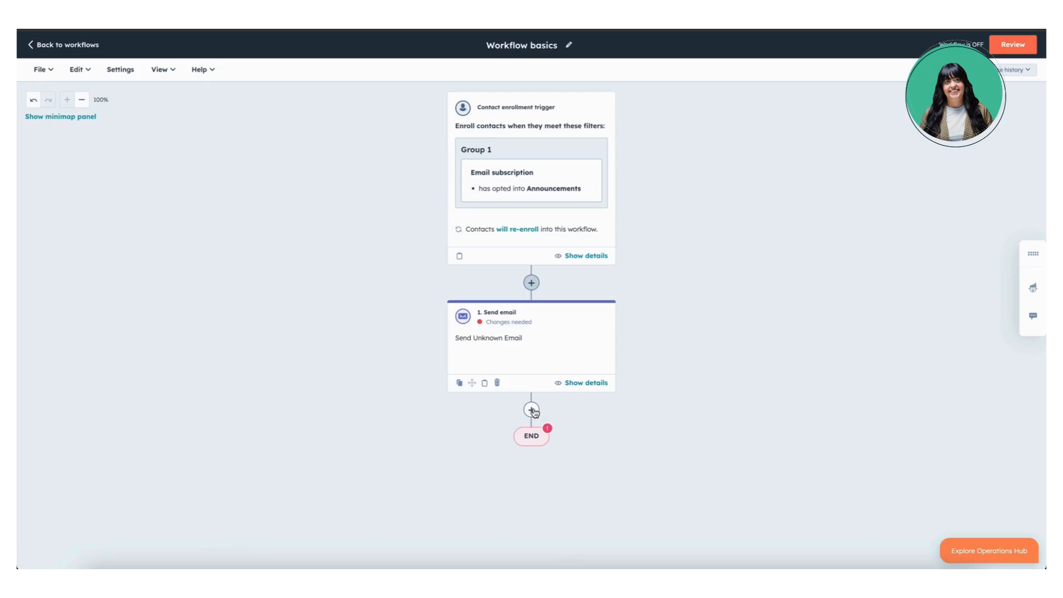
left_click(531, 410)
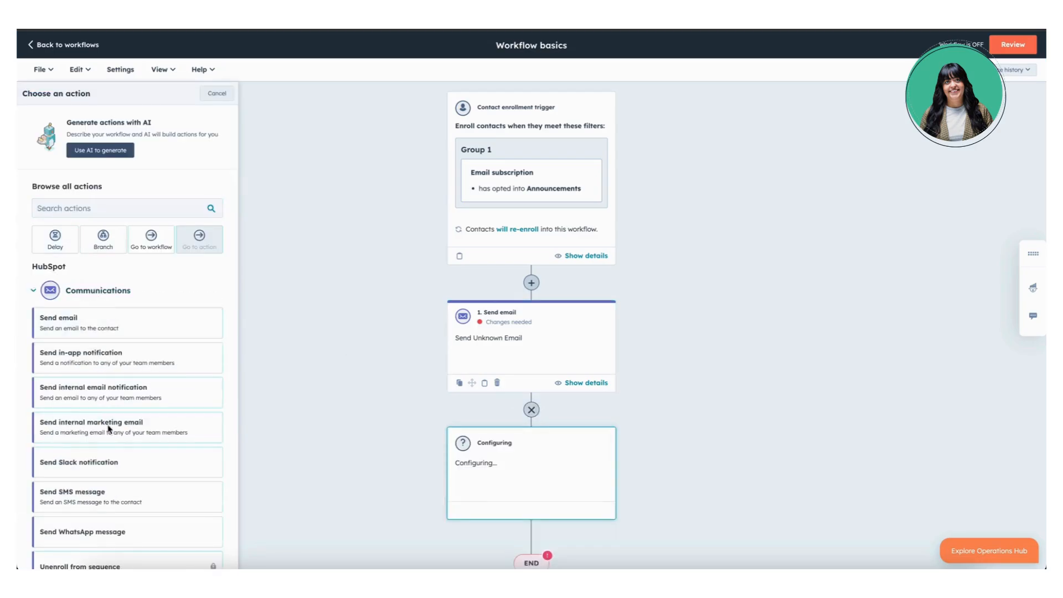
scroll(111, 434, "down", 3)
left_click(32, 195)
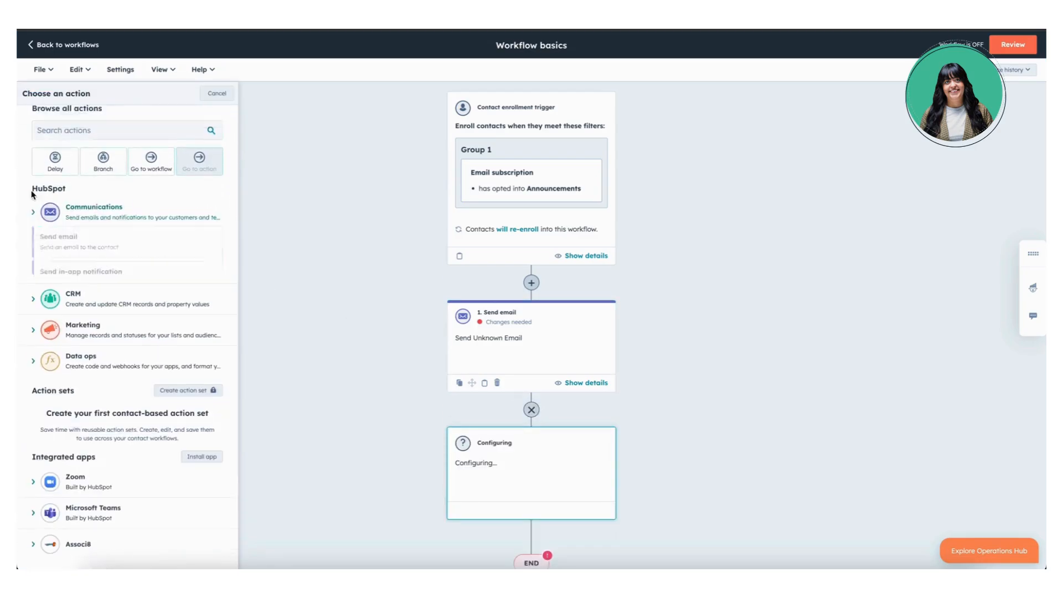
left_click(94, 331)
scroll(111, 344, "down", 3)
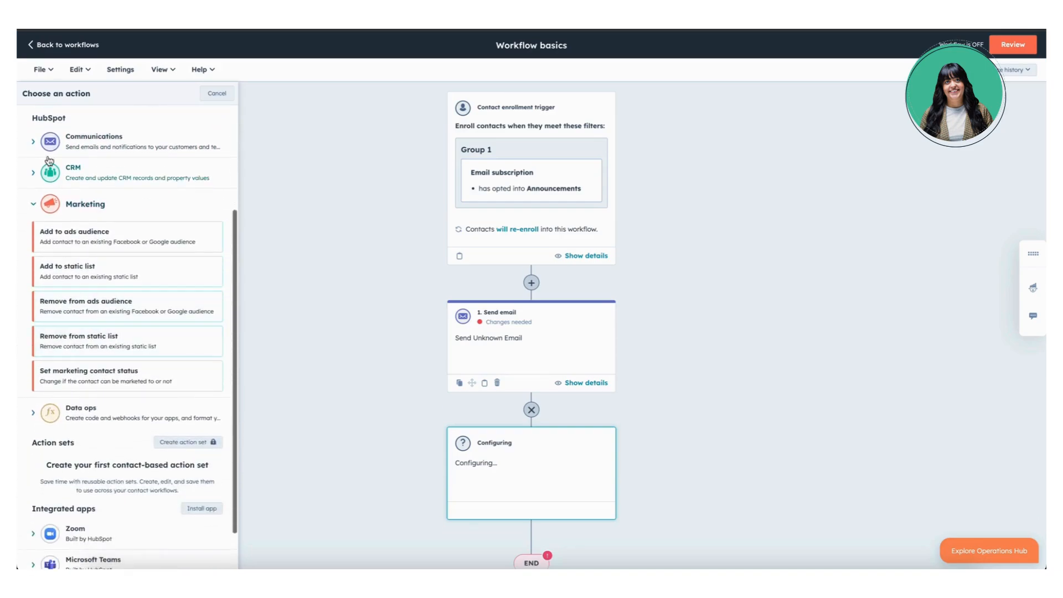
left_click(33, 204)
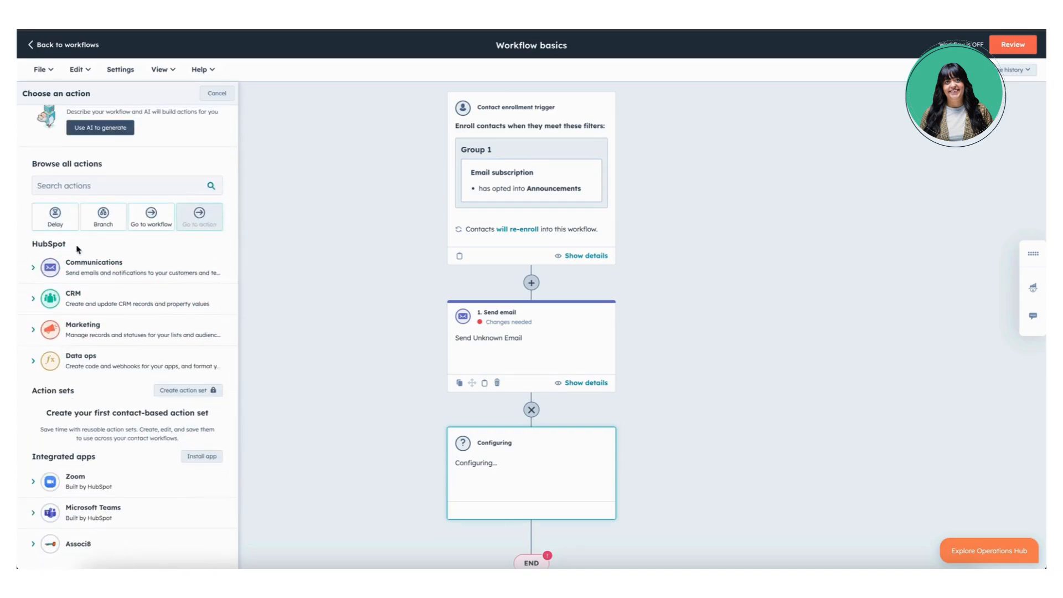
left_click(221, 95)
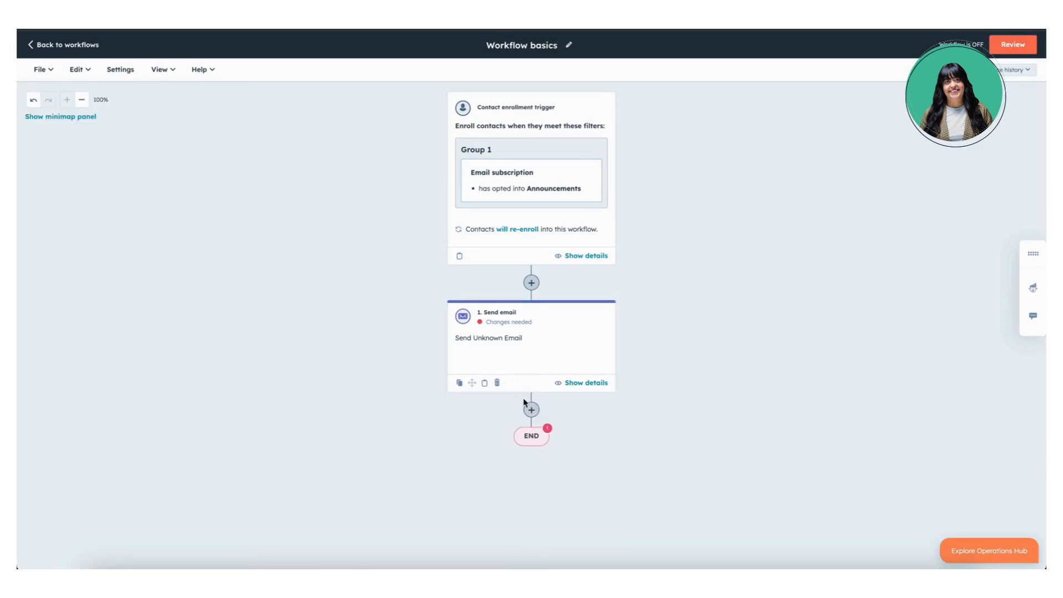
left_click(460, 385)
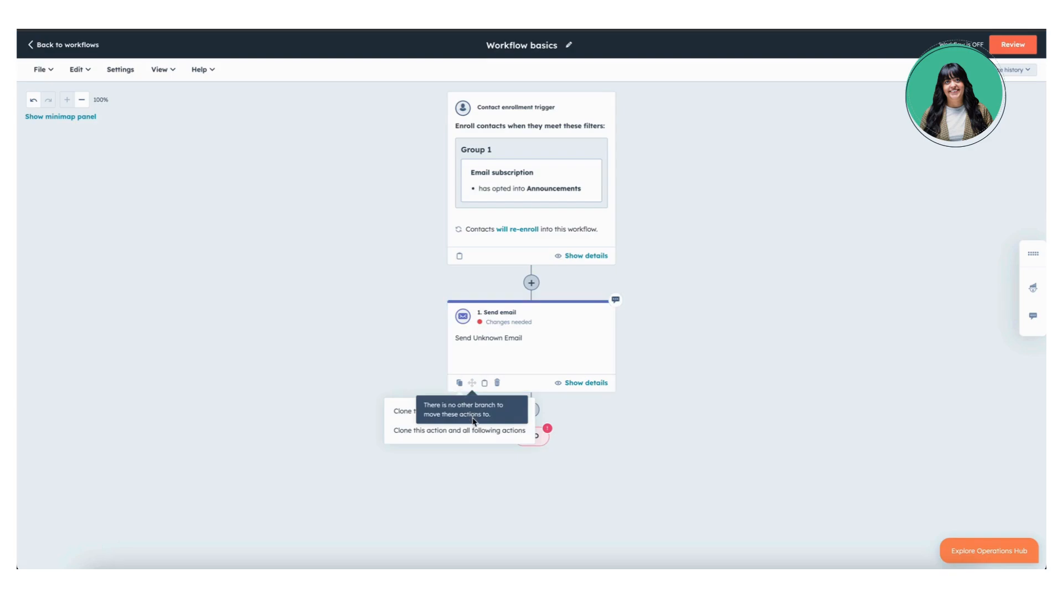
left_click(400, 370)
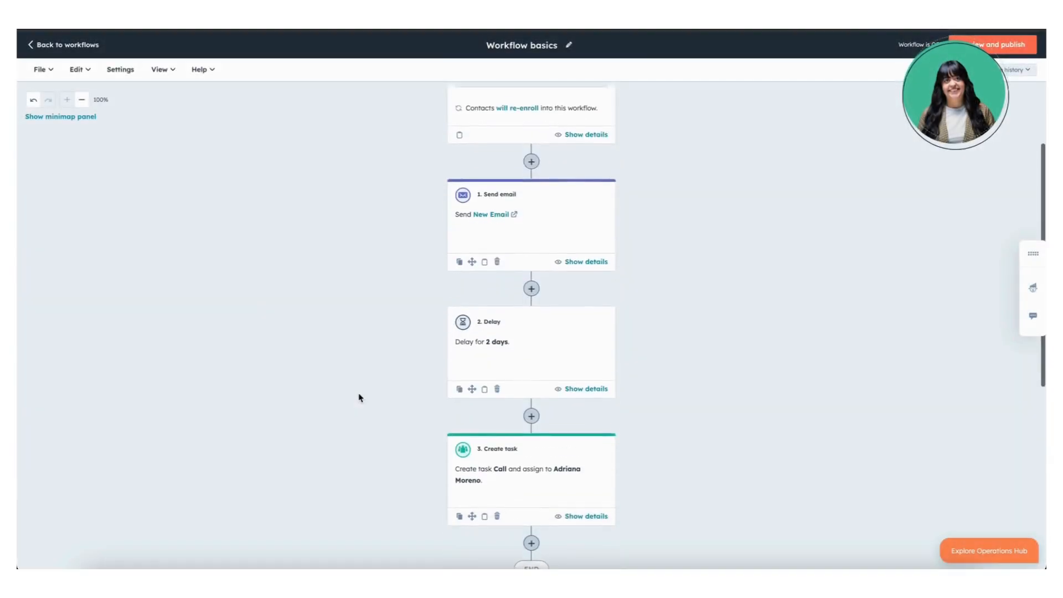
- Review the workflow for publishing, choose to enroll existing contacts who meet the criteria immediately, and turn the workflow on
scroll(359, 398, "down", 3)
scroll(359, 397, "up", 4)
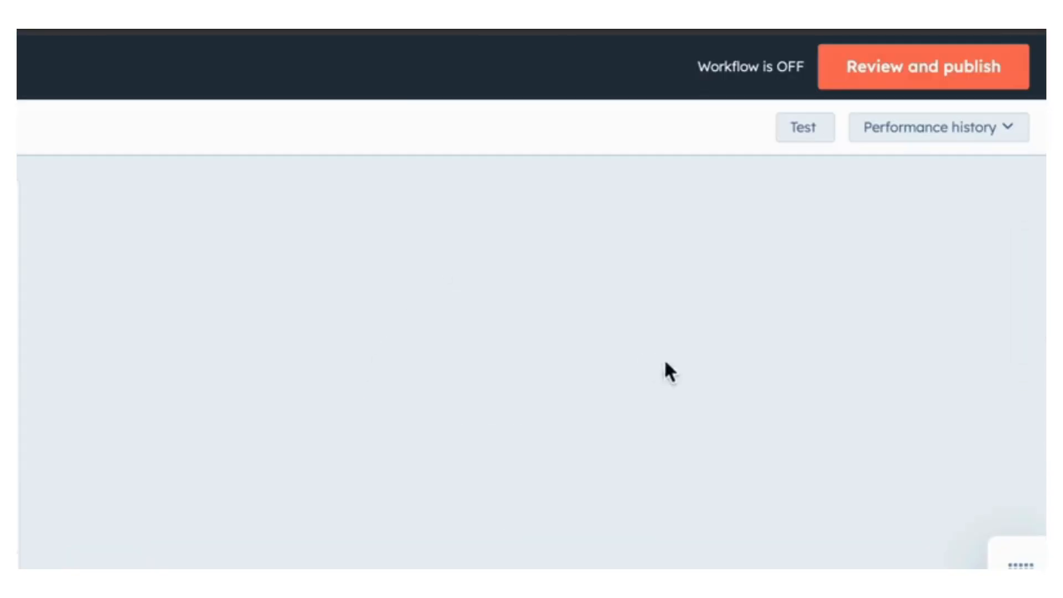
left_click(880, 69)
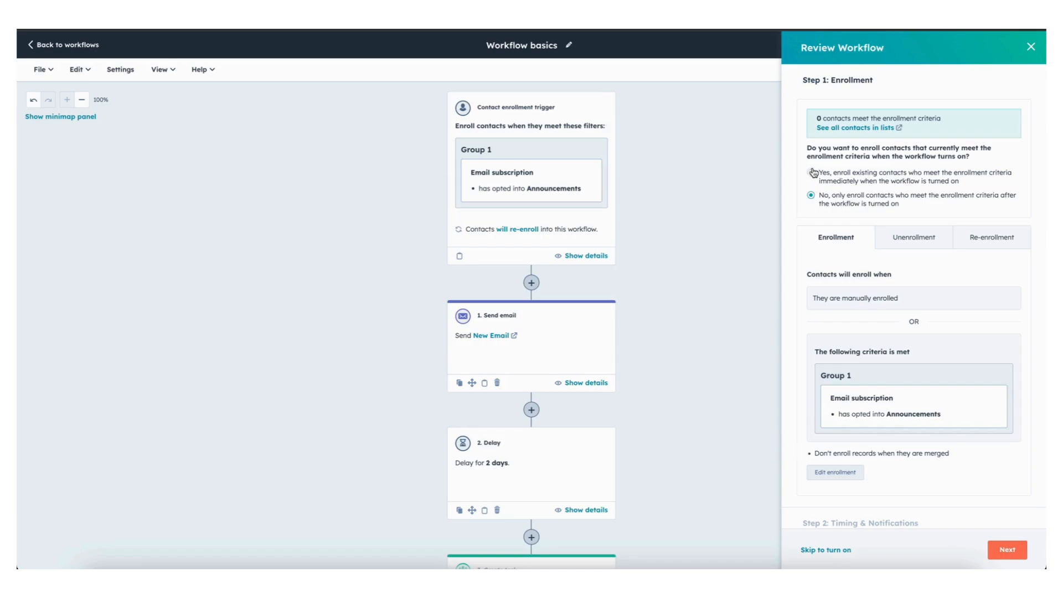
left_click(812, 175)
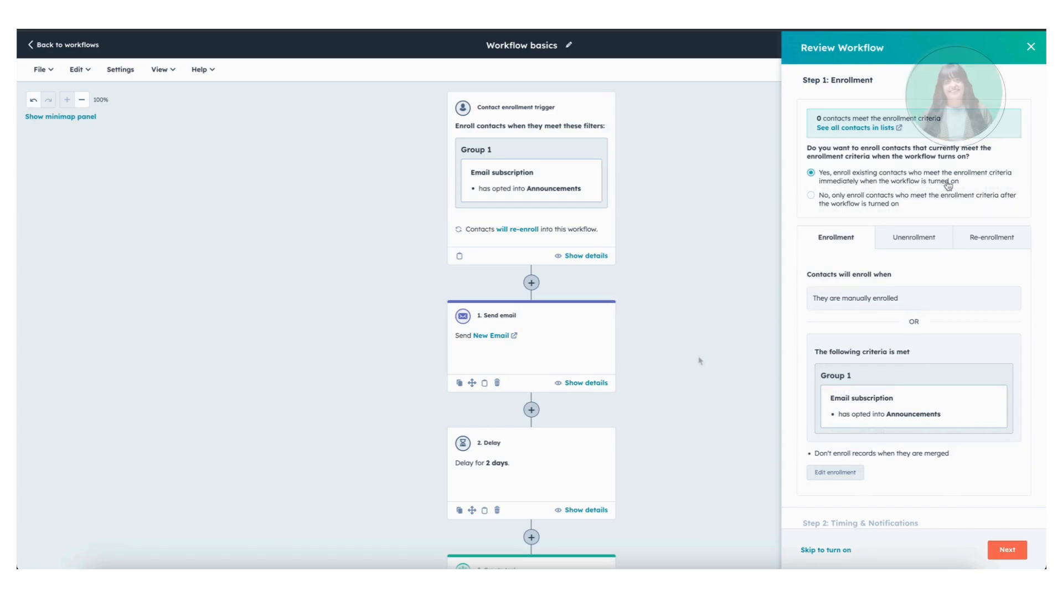
left_click(992, 548)
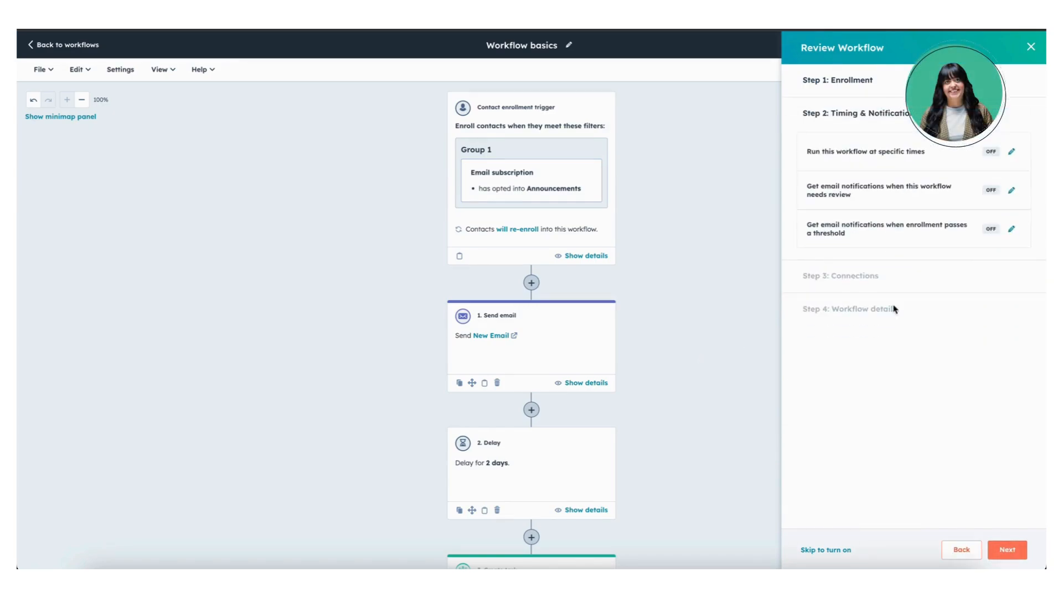
left_click(1009, 551)
left_click(1013, 558)
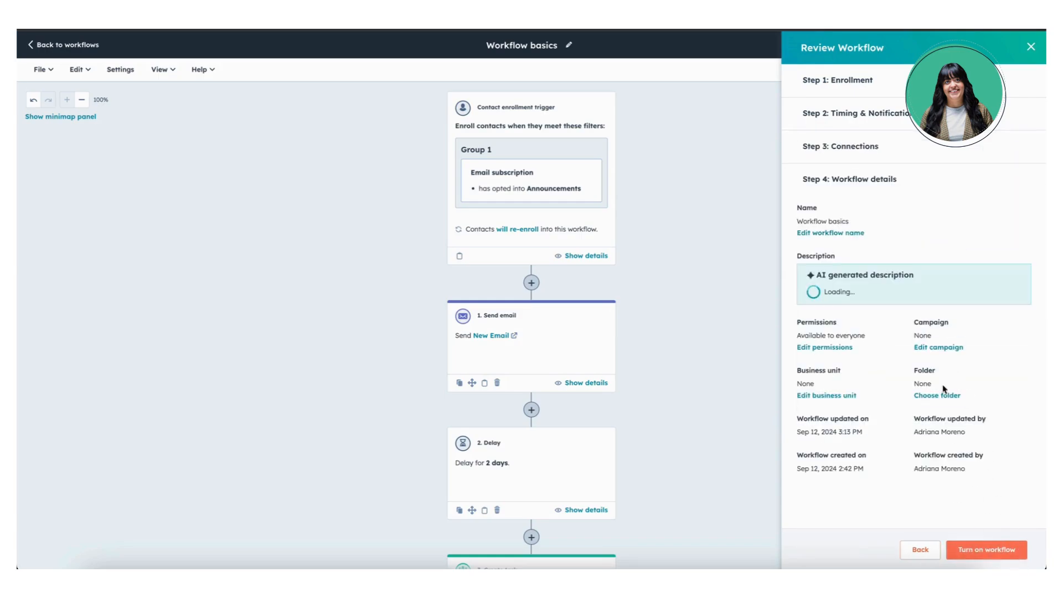
left_click(990, 550)
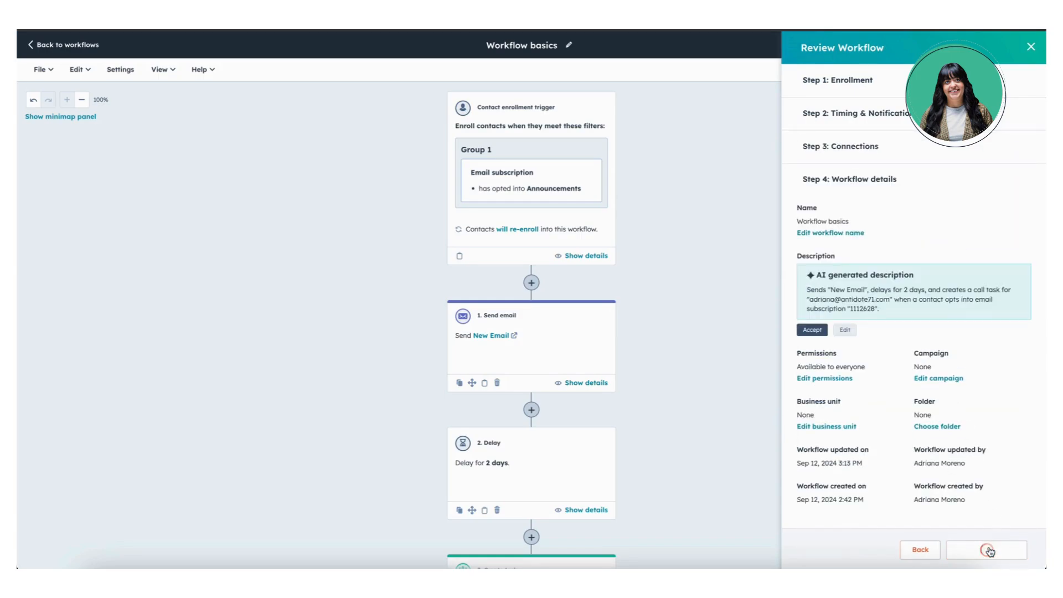
- View the workflow's action logs and enrollment history
left_click(167, 70)
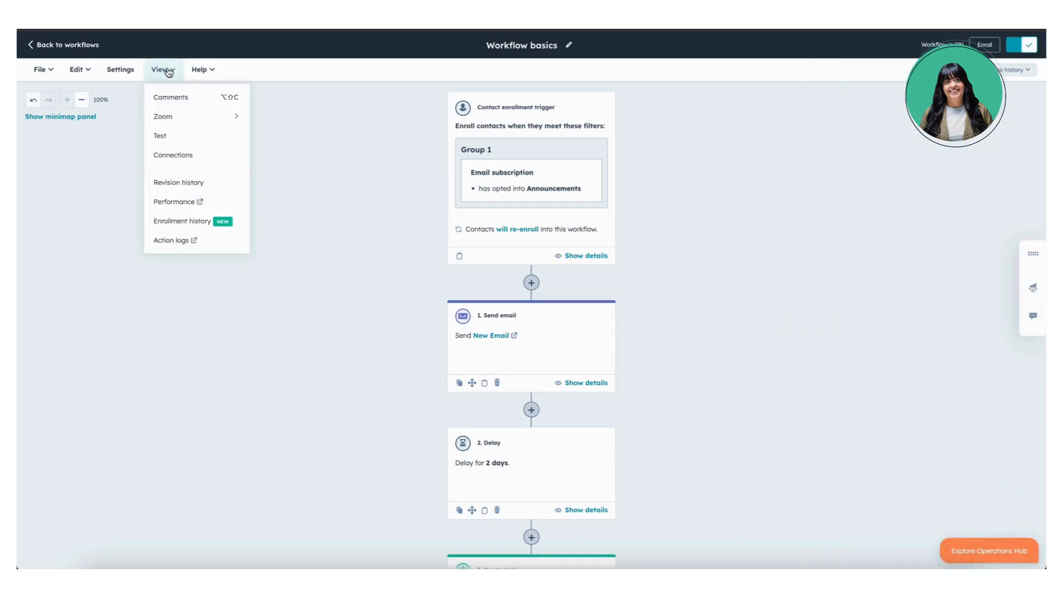
left_click(188, 241)
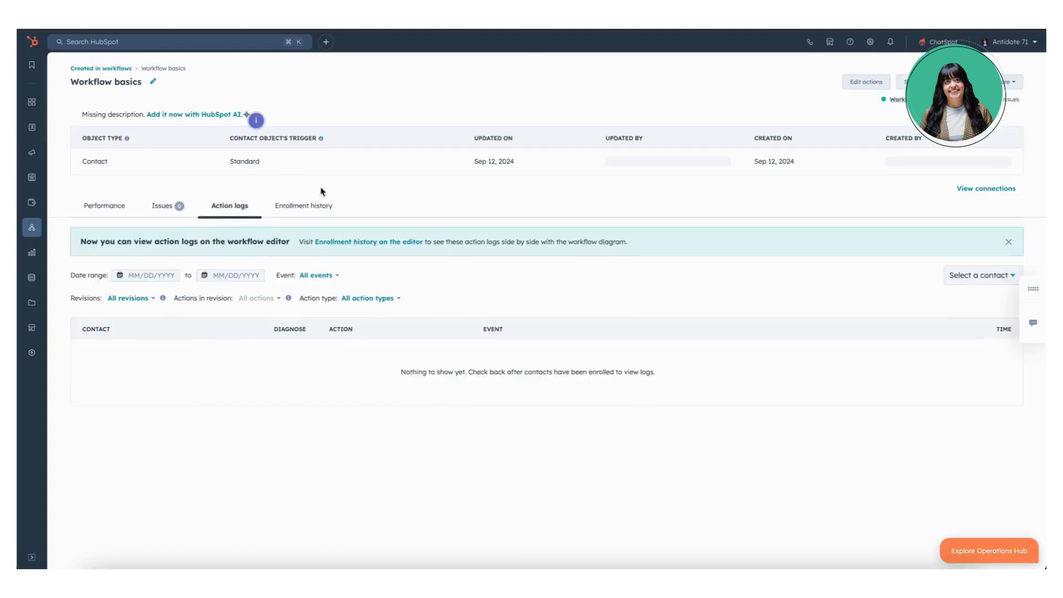
left_click(310, 206)
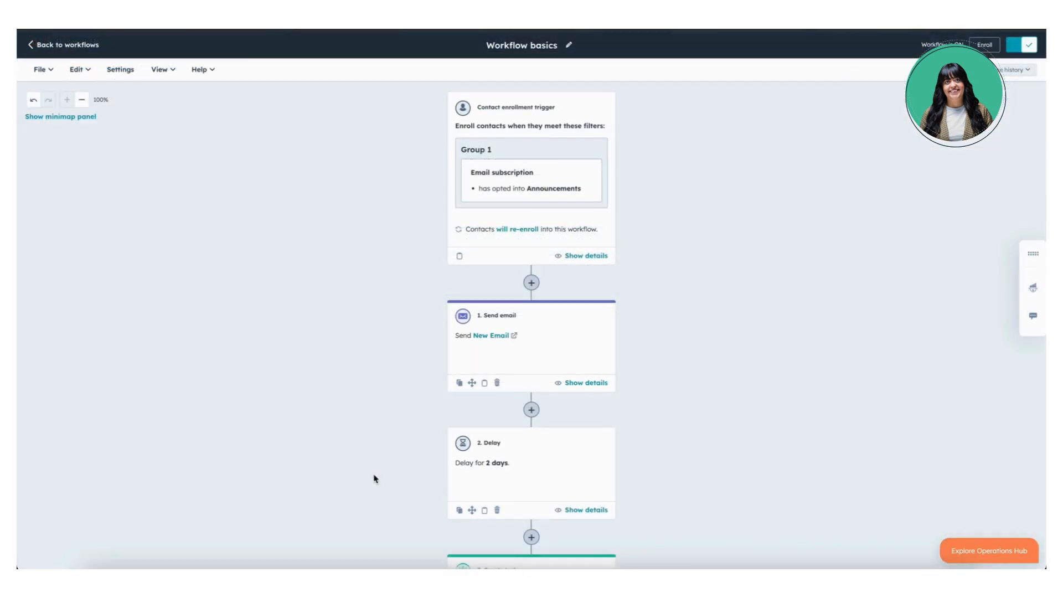